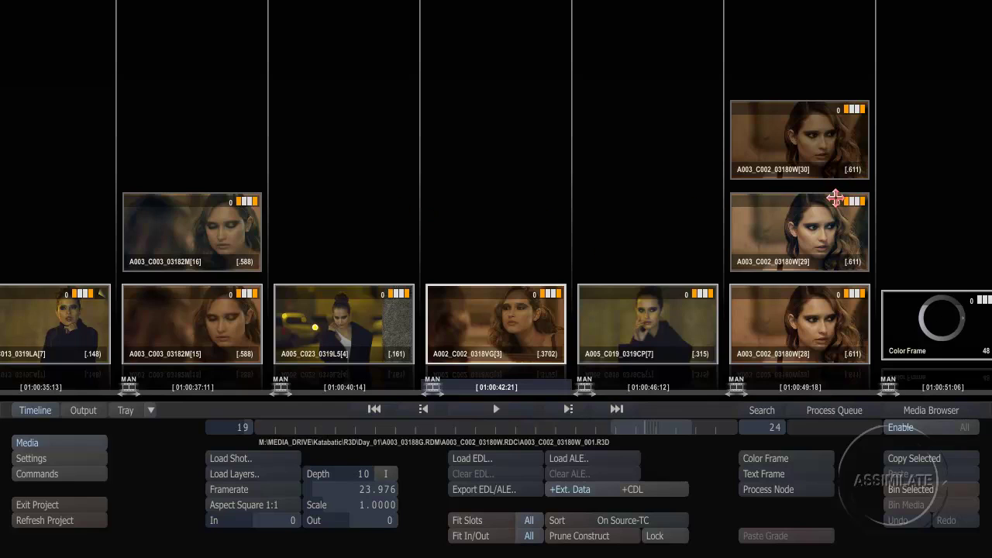
# Open the mirror shot A002_C002_0318VG[3] in the player and show its numeric colour grading controls.
pyautogui.moveTo(511, 212); pyautogui.dragTo(525, 317)
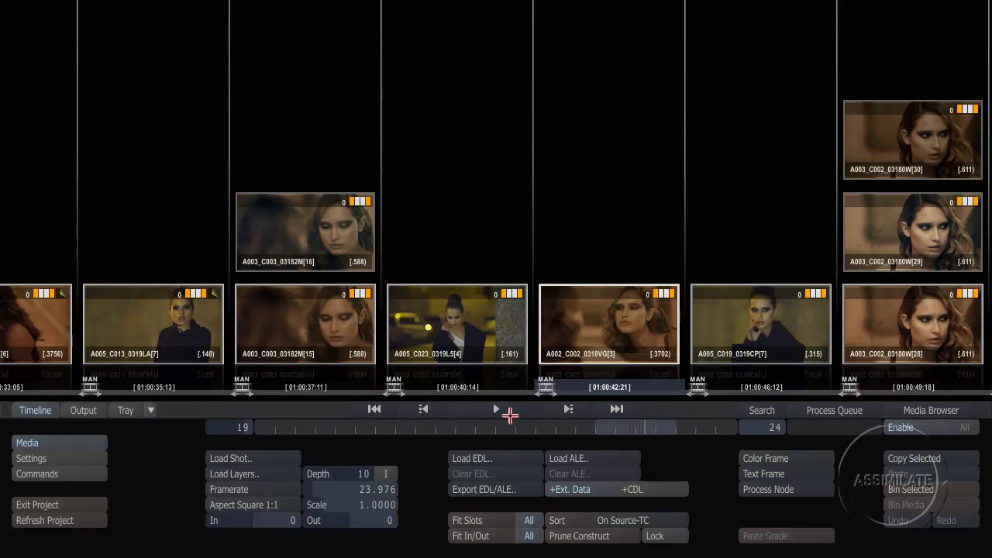
pyautogui.click(504, 410)
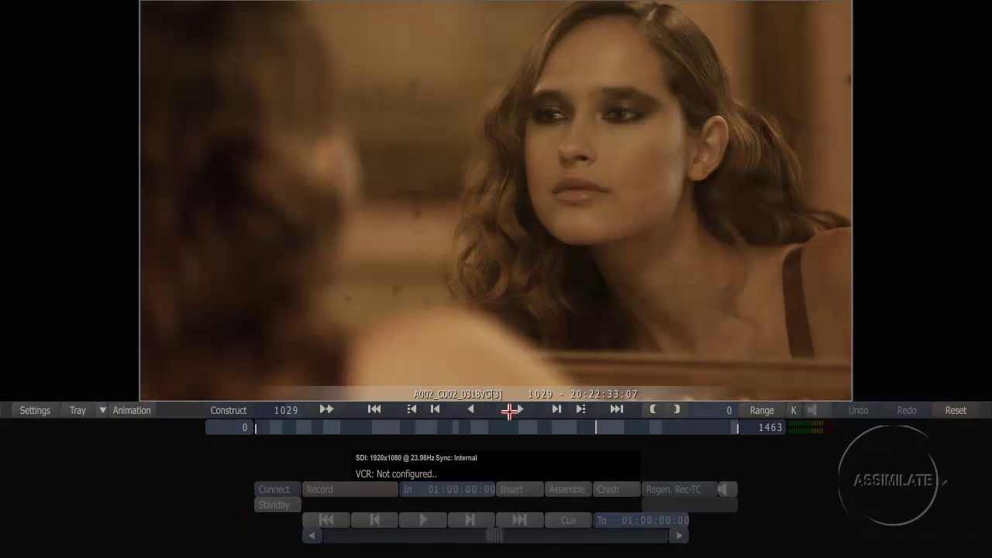
pyautogui.rightClick(71, 286)
pyautogui.click(58, 324)
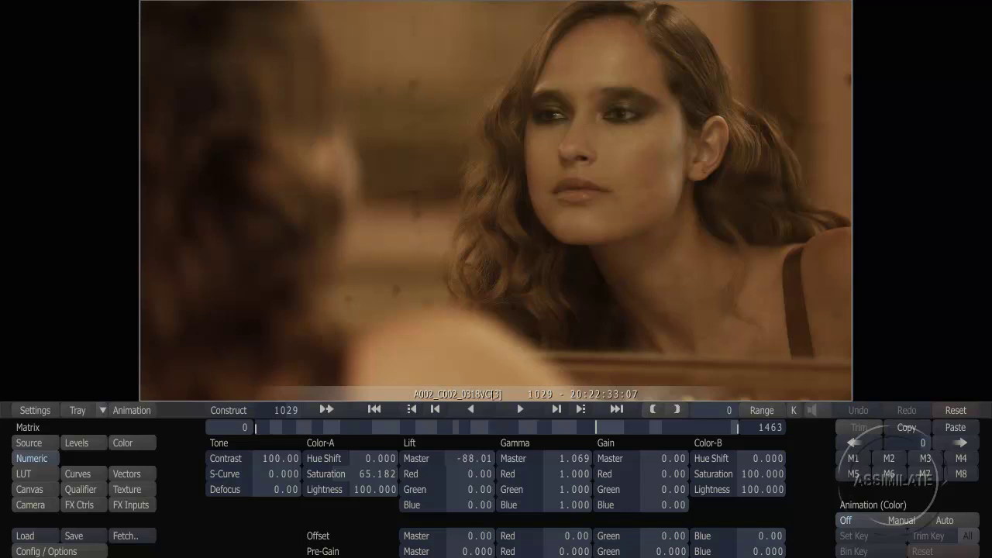
# Add a new version of the mirror shot and reset its grade to default values.
pyautogui.moveTo(984, 288)
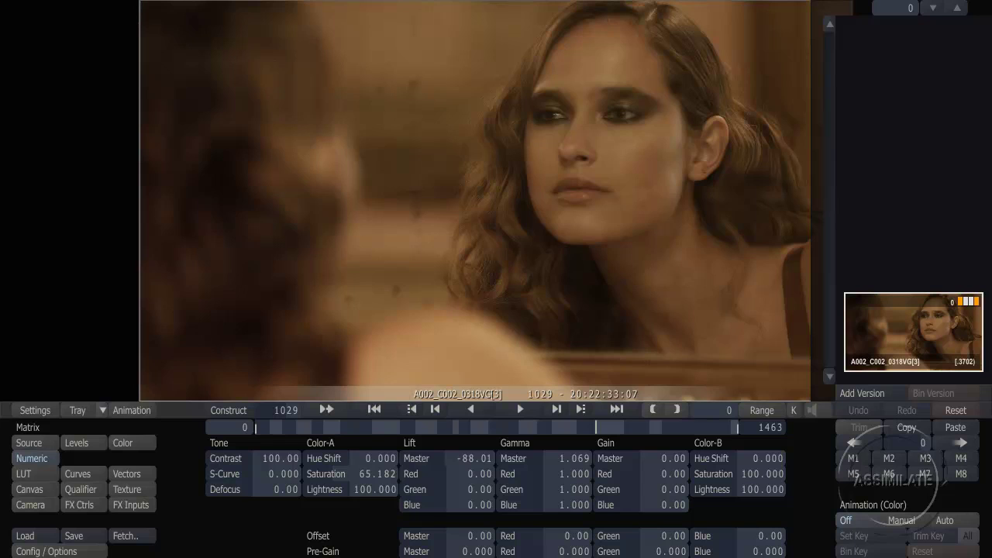
pyautogui.click(869, 395)
pyautogui.click(940, 410)
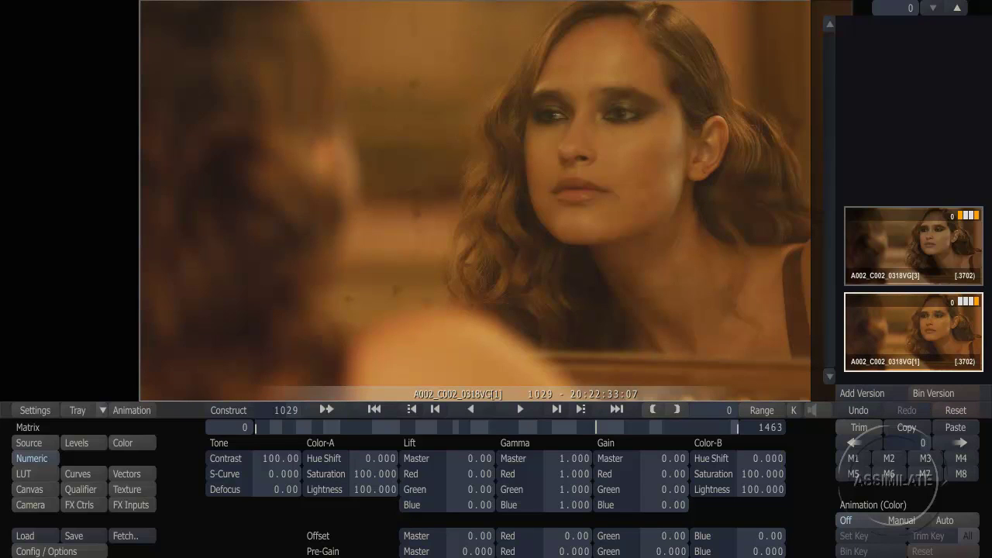
# Using the histogram as a guide, set the new version's Pre-Gain to Red -28, Green -10 and Blue 24.
pyautogui.press('h')
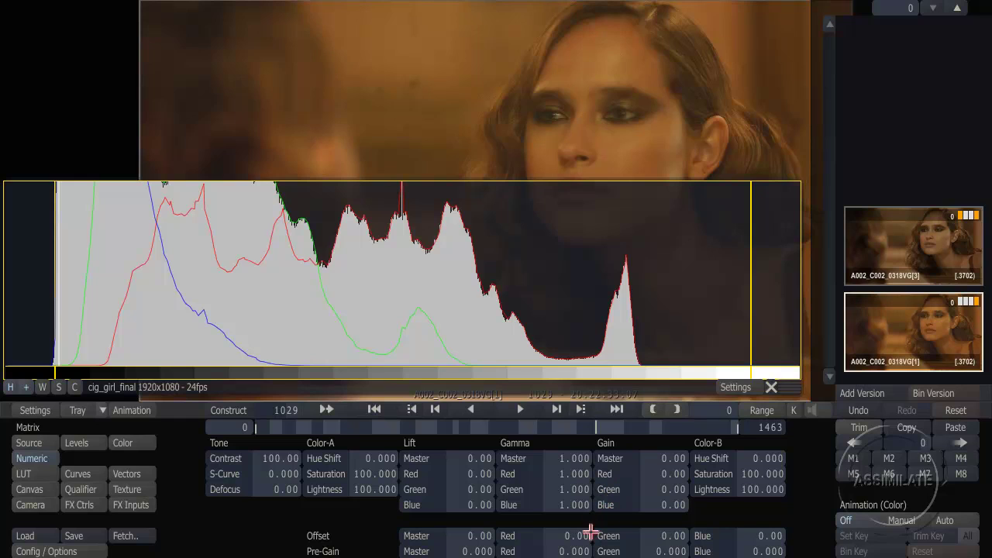
pyautogui.moveTo(577, 551); pyautogui.dragTo(580, 551)
pyautogui.moveTo(663, 552); pyautogui.dragTo(661, 552)
pyautogui.moveTo(753, 551); pyautogui.dragTo(753, 551)
pyautogui.scroll(5, 754, 551)
pyautogui.scroll(-2, 572, 551)
pyautogui.press('h')
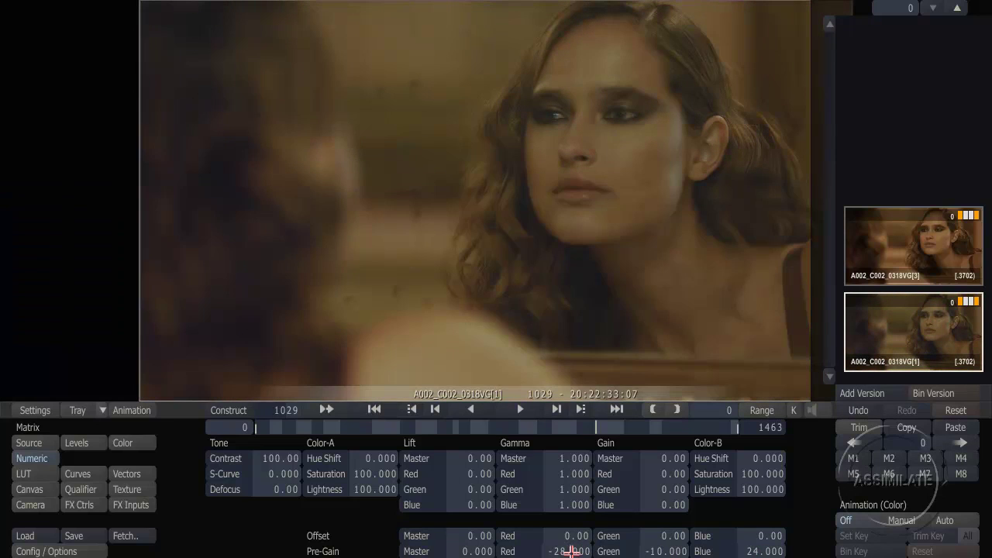
# Set Master Lift to -31.40, Gamma to Master 1.070, Red 1.047, Green 1.024, Blue 0.953, and Master Gain to 25.48.
pyautogui.press('b')
pyautogui.press('s')
pyautogui.press('a')
pyautogui.moveTo(535, 281); pyautogui.dragTo(608, 264)
pyautogui.press('w')
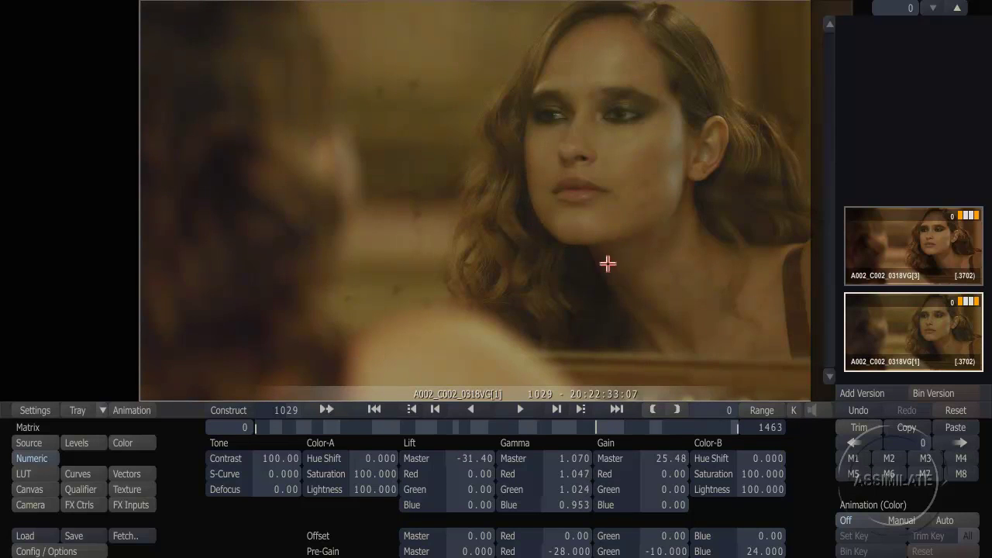
# Add another version and set Master Lift to -76.48 and Gamma to Master 1.159, Red 0.951, Green 0.987, Blue 1.020.
pyautogui.click(860, 393)
pyautogui.moveTo(507, 161); pyautogui.dragTo(438, 298)
# Turn on Dual View with Layer 1 as the second source and fit the two versions side by side.
pyautogui.press('d')
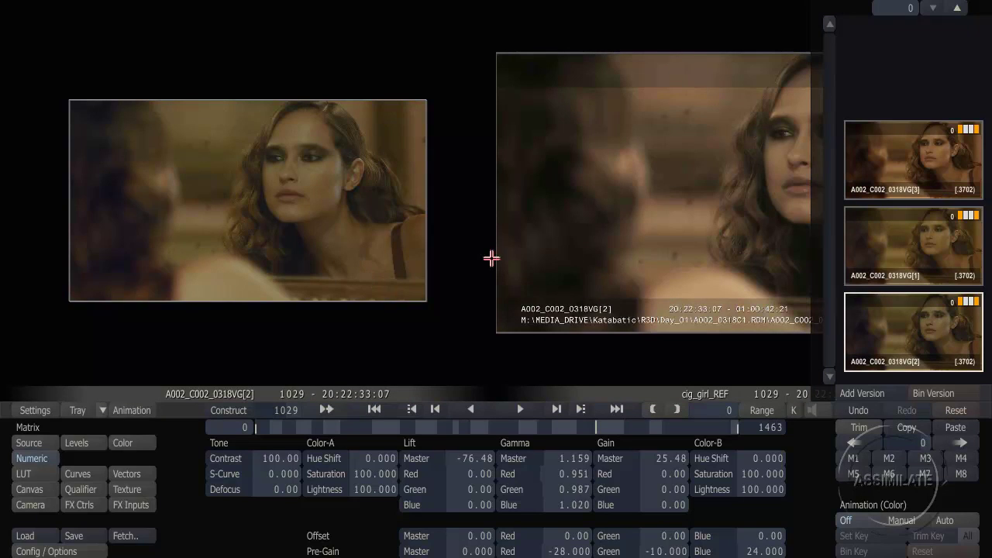
pyautogui.click(52, 408)
pyautogui.click(561, 473)
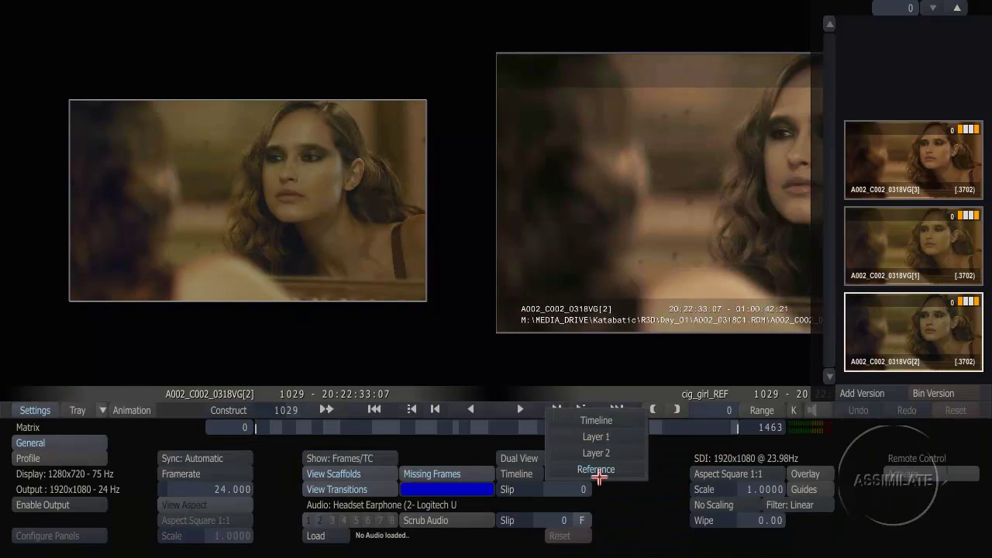
pyautogui.click(593, 436)
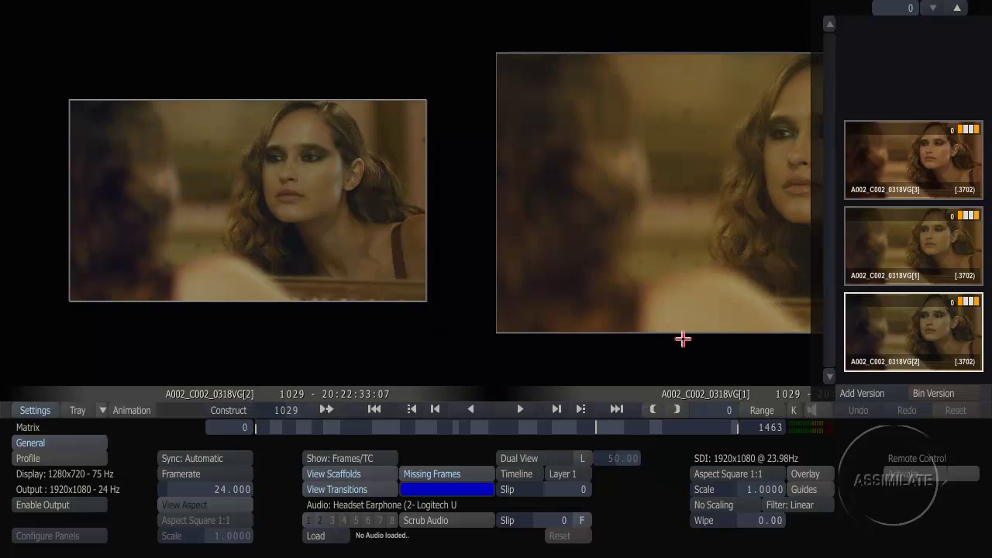
pyautogui.click(860, 302)
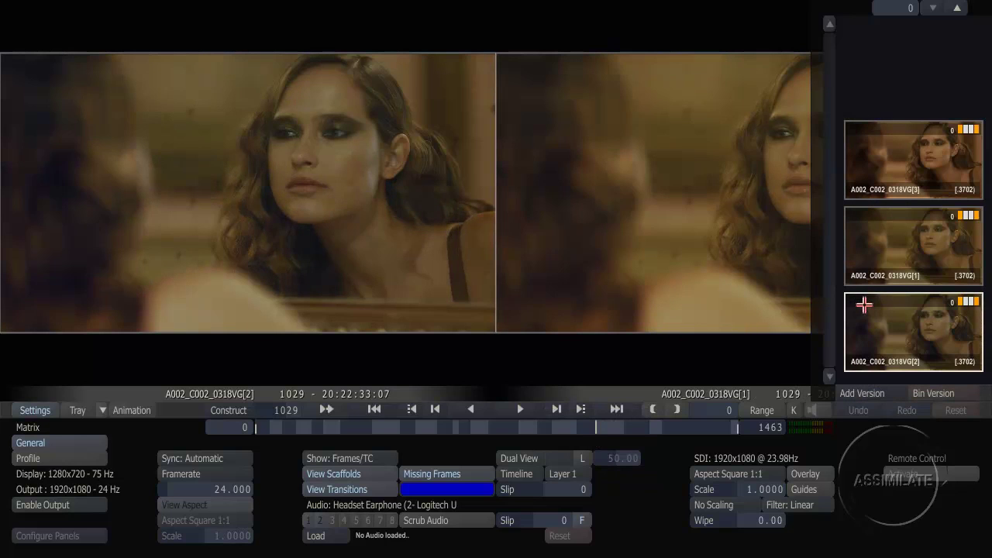
pyautogui.click(881, 180)
pyautogui.click(886, 323)
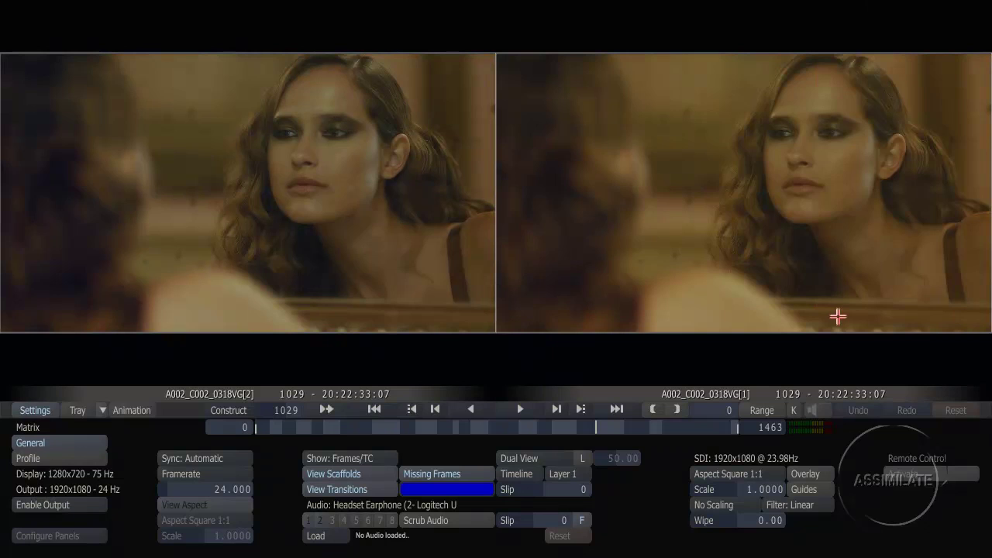
# Limit playback to the current shot's range and play both versions side by side for a moment.
pyautogui.press('r')
pyautogui.press('space')
pyautogui.press('space')
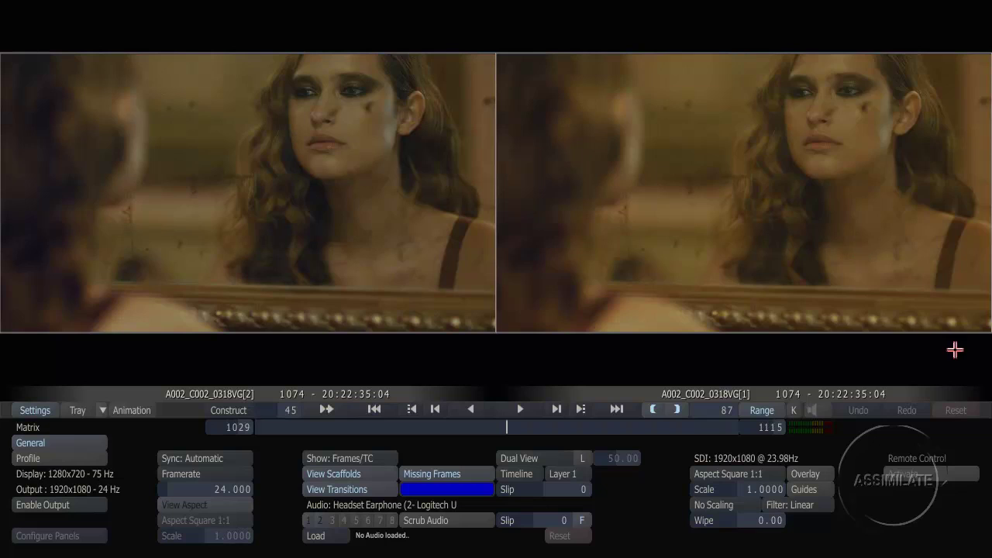
# Attach a yellow note reading "director version" to version A002_C002_0318VG[2].
pyautogui.moveTo(987, 355)
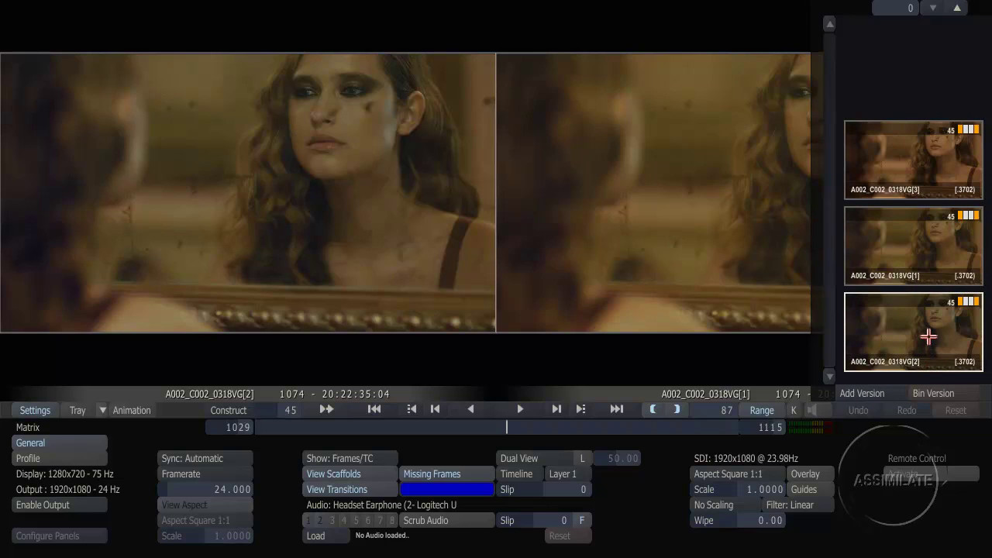
pyautogui.press('n')
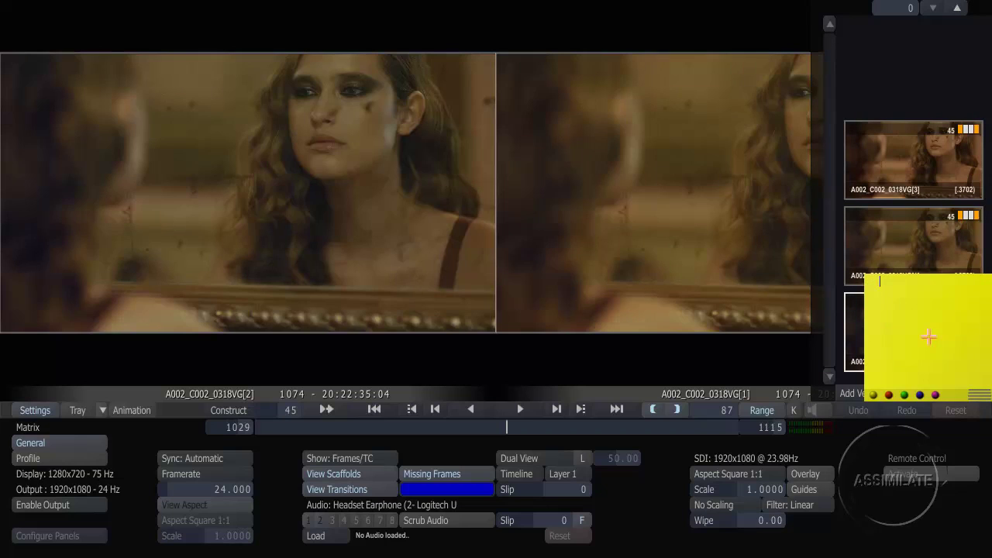
pyautogui.write('director w')
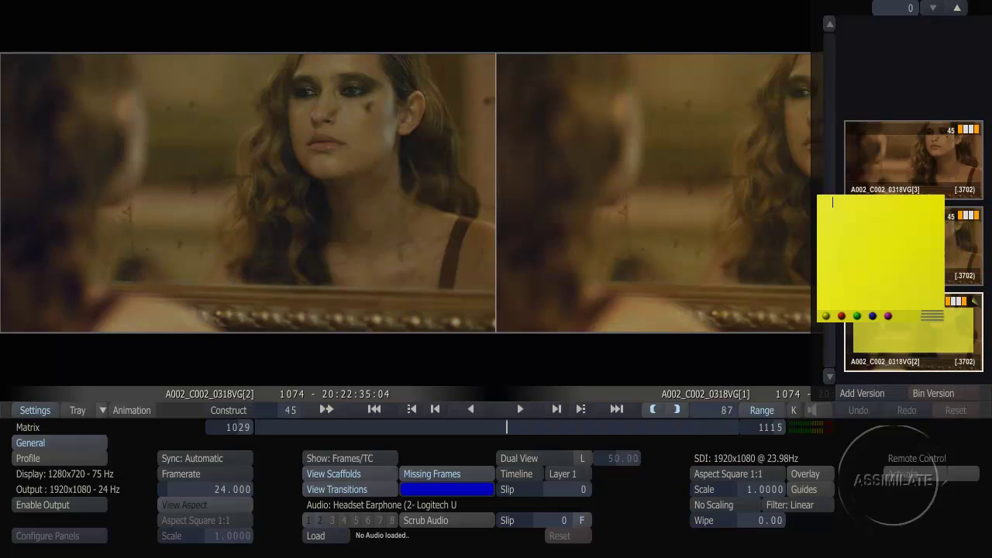
# Attach a note reading "producer version" to version A002_C002_0318VG[1] and colour it red.
pyautogui.write('producer ve')
pyautogui.write('rsion')
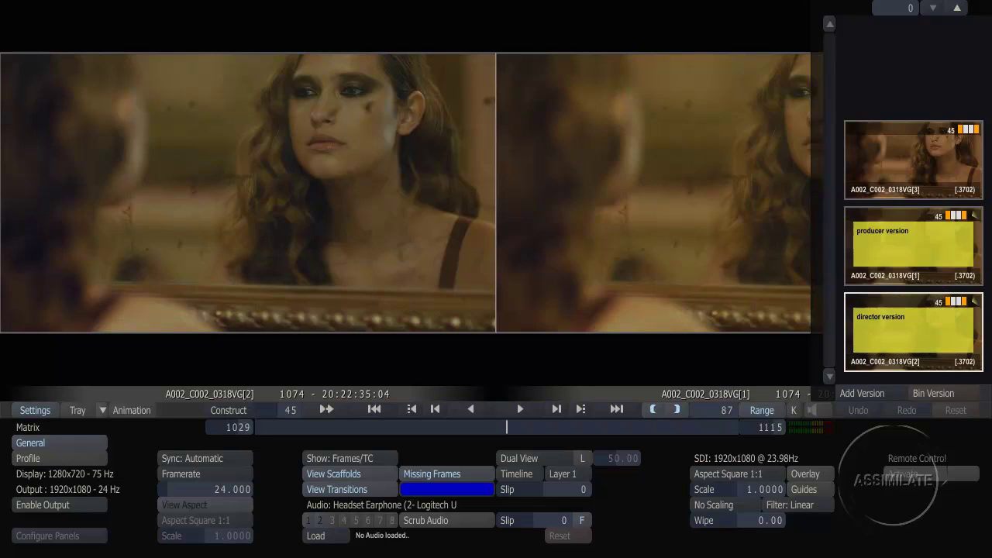
pyautogui.click(861, 255)
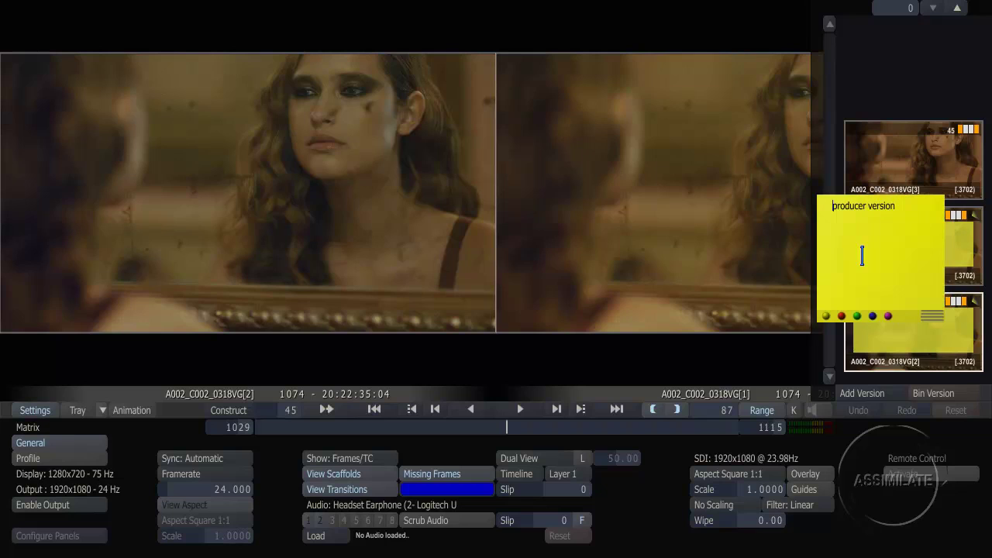
pyautogui.click(842, 316)
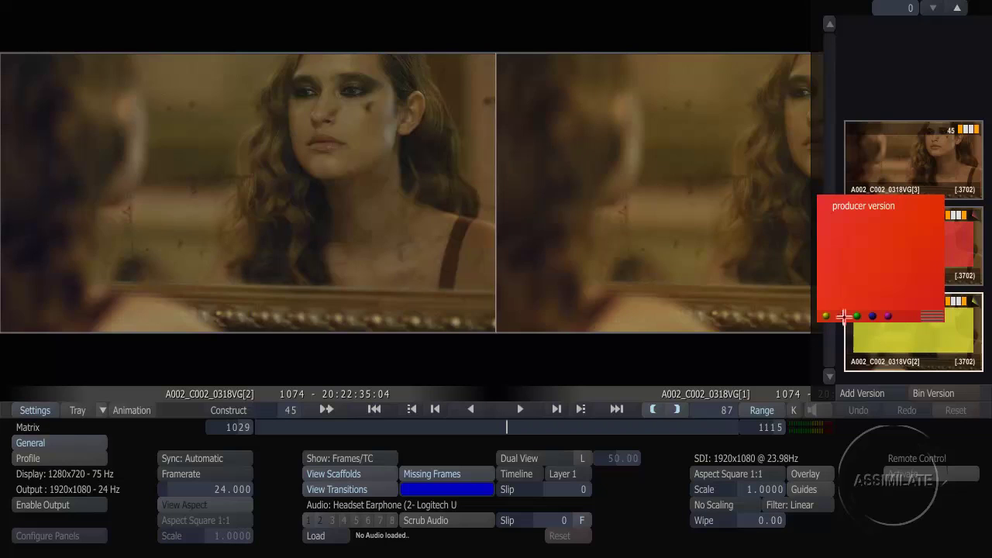
pyautogui.press('Escape')
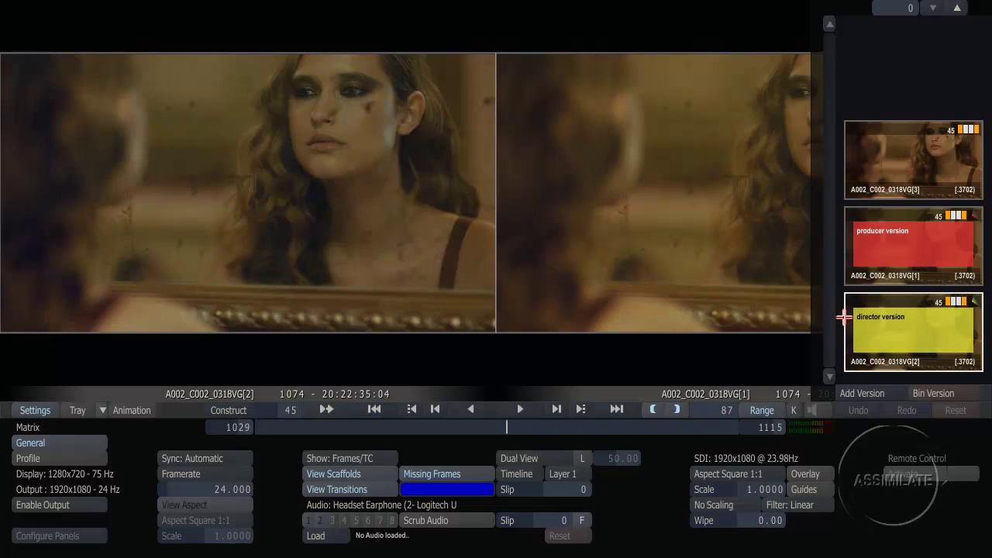
# Attach a note reading "colorist version" to version A002_C002_0318VG[3] and colour it blue.
pyautogui.click(889, 155)
pyautogui.write('colorist version')
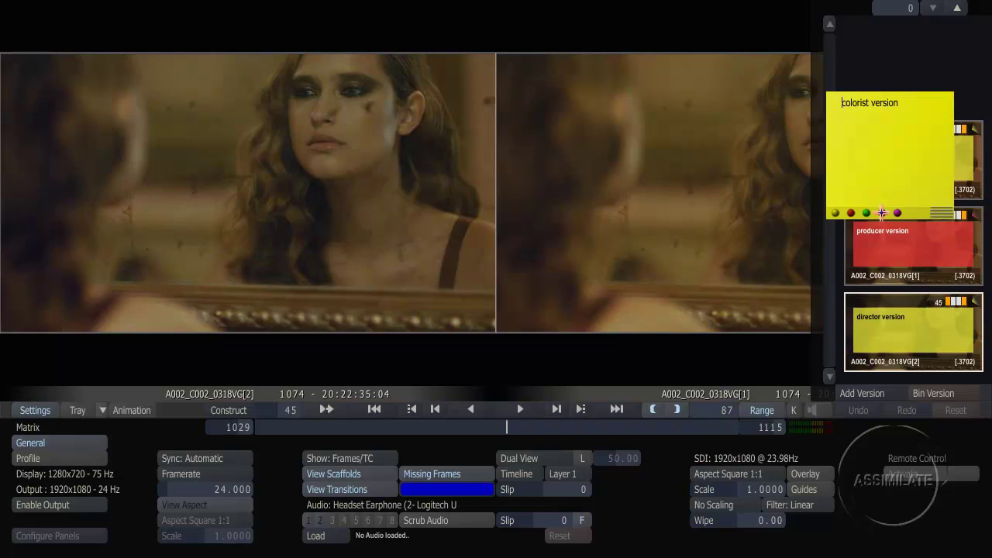
pyautogui.click(881, 213)
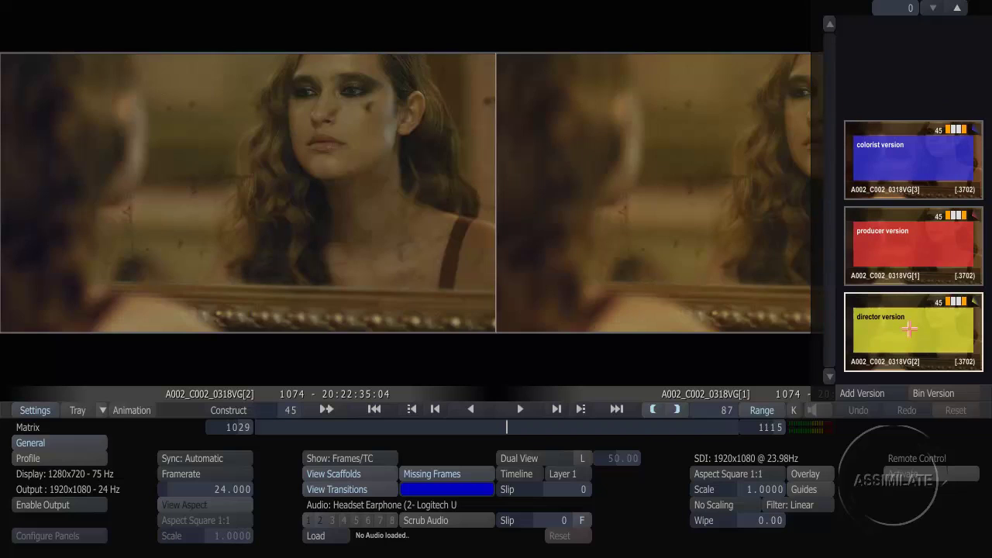
# Return to a fitted single view and paste the mirror shot's grade onto shot A003_C002_03180W[28].
pyautogui.press('d')
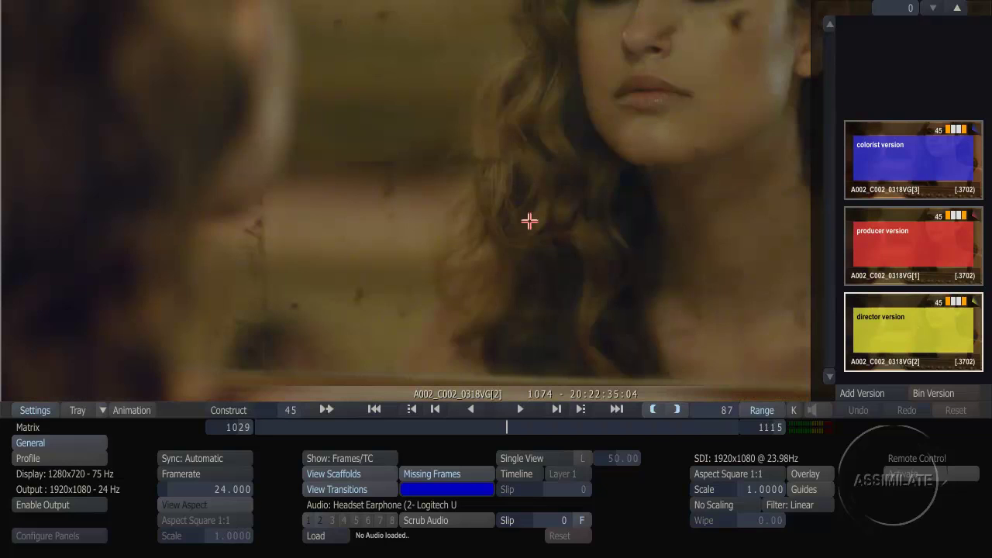
pyautogui.press('Home')
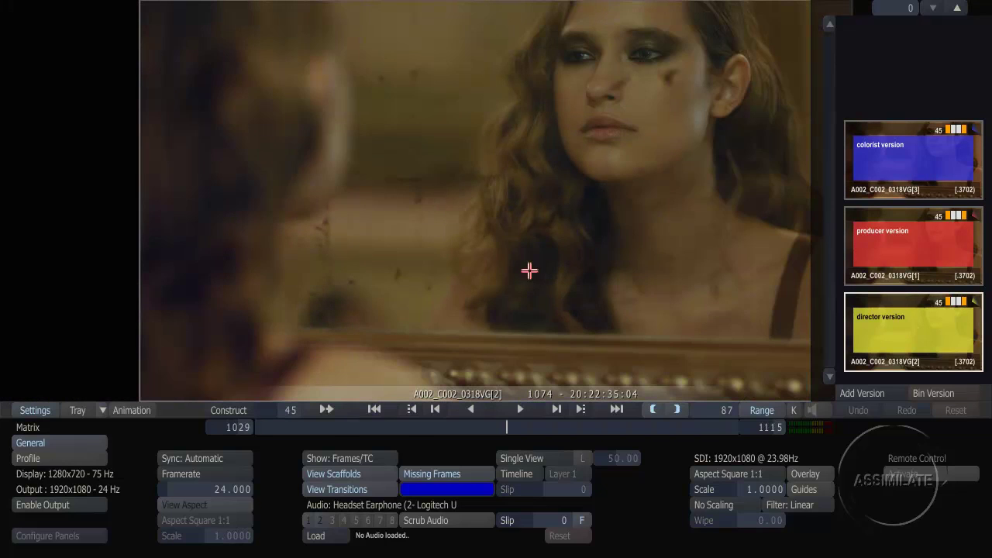
pyautogui.moveTo(480, 556)
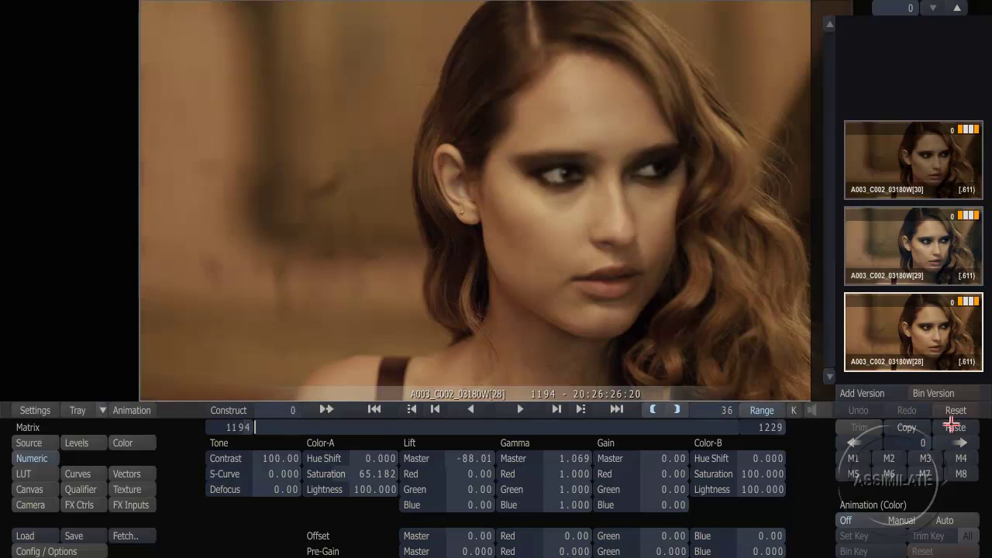
pyautogui.click(951, 427)
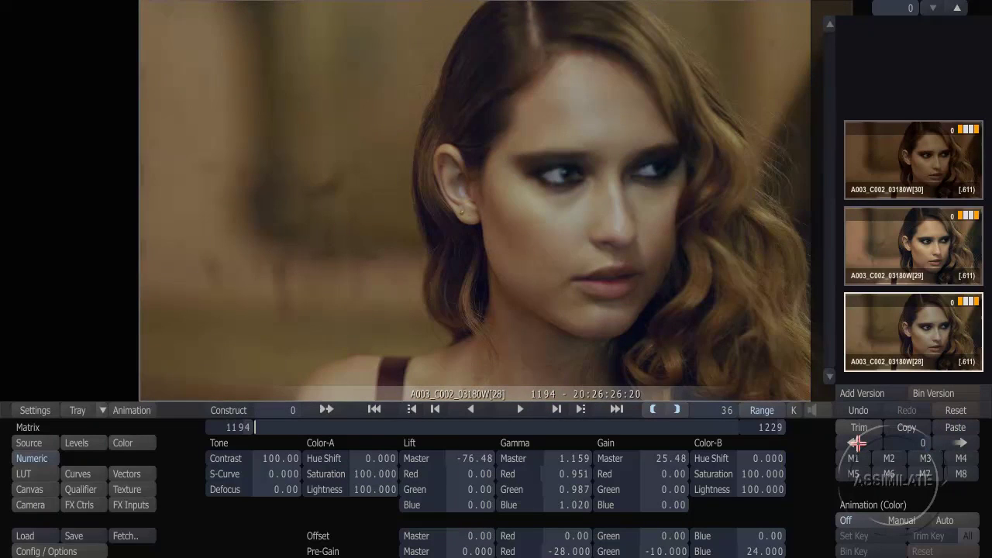
# Preview the grades of neighbouring shots on A003_C002_03180W[28] and apply the one at offset -7.
pyautogui.click(858, 443)
pyautogui.click(858, 443)
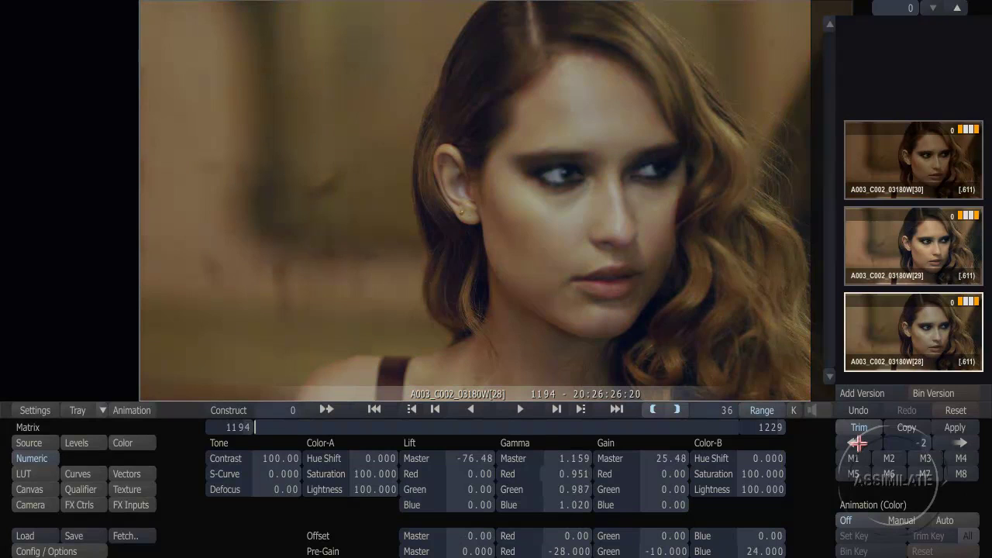
pyautogui.click(856, 442)
pyautogui.click(857, 442)
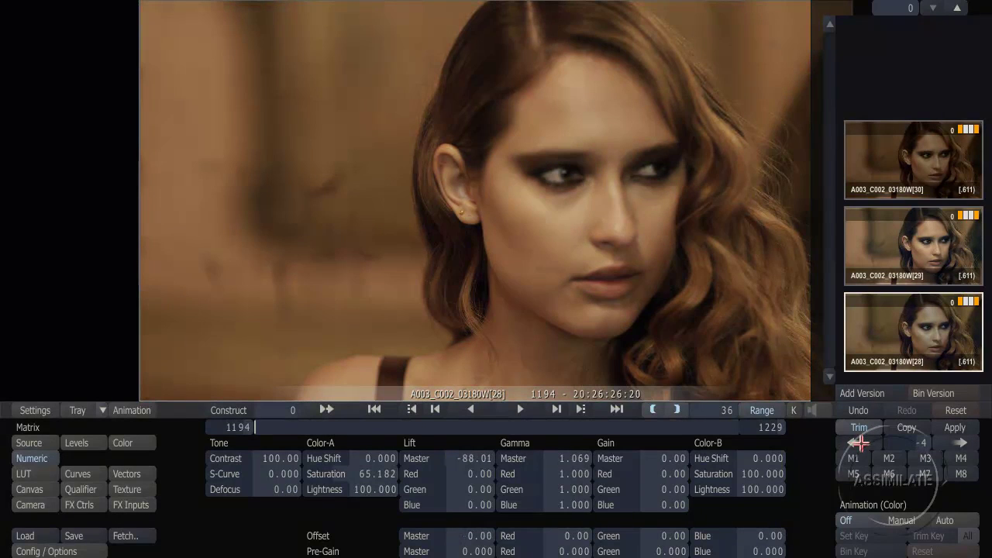
pyautogui.click(954, 442)
pyautogui.click(954, 442)
pyautogui.click(953, 442)
pyautogui.click(954, 443)
pyautogui.click(865, 440)
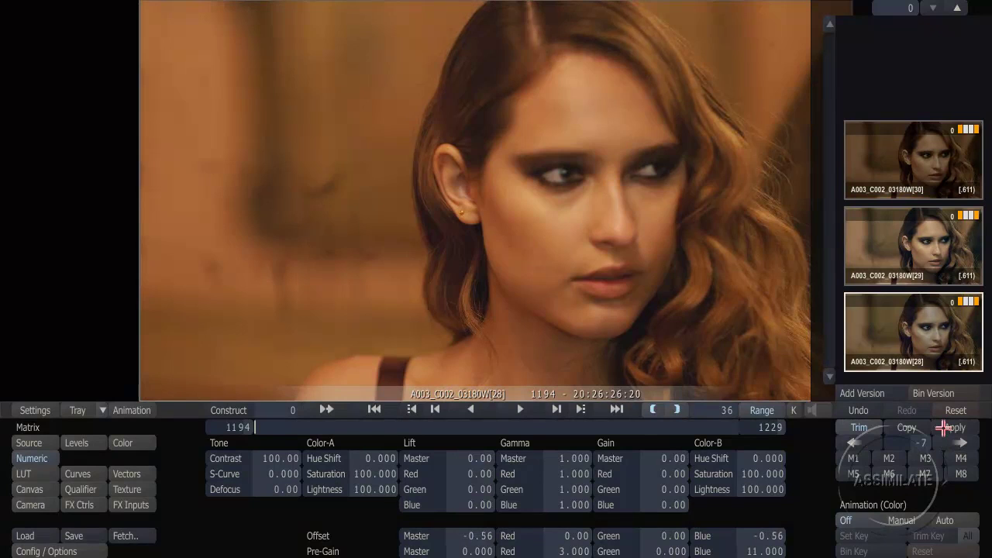
pyautogui.click(941, 427)
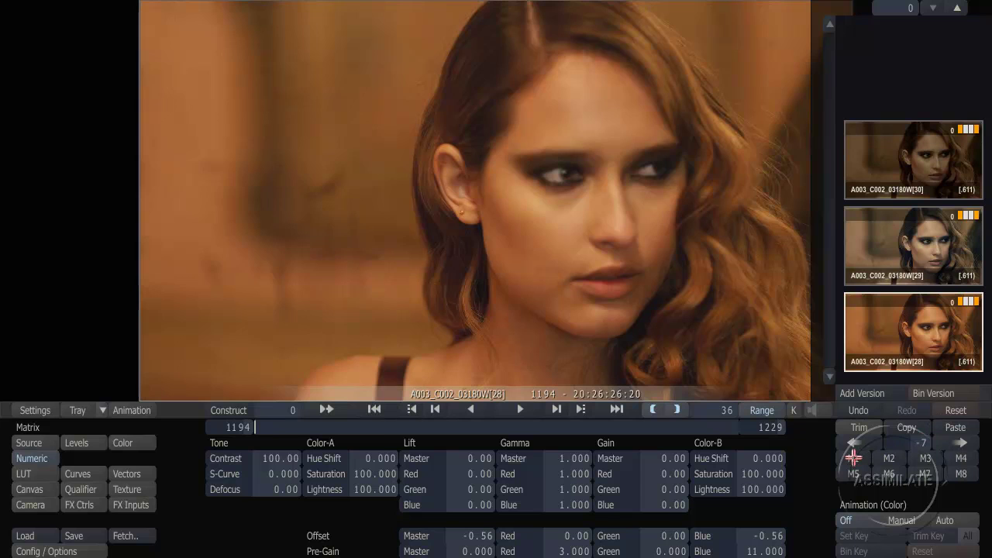
# Store the grades of versions A003_C002_03180W[28], [29] and [30] in memories M1, M2 and M3.
pyautogui.click(885, 252)
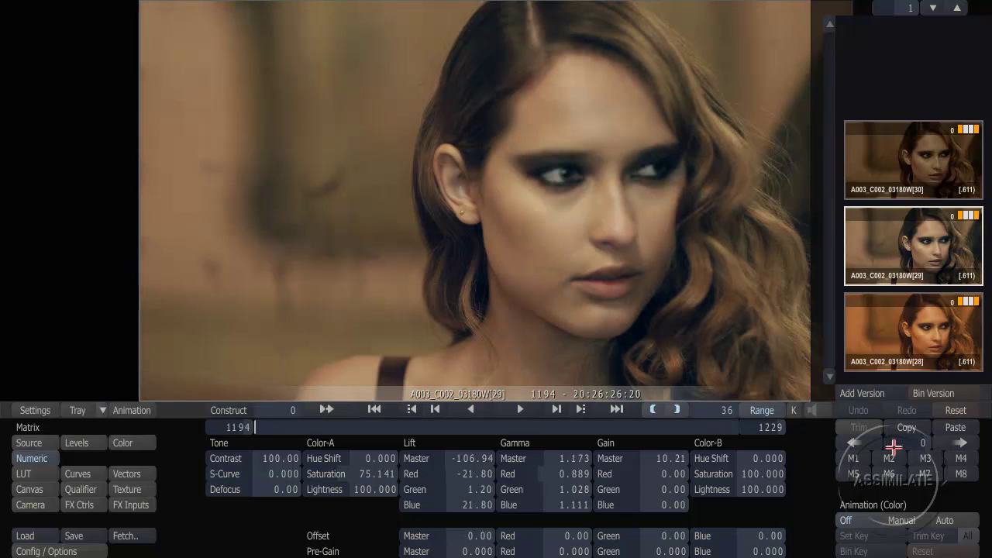
pyautogui.click(901, 157)
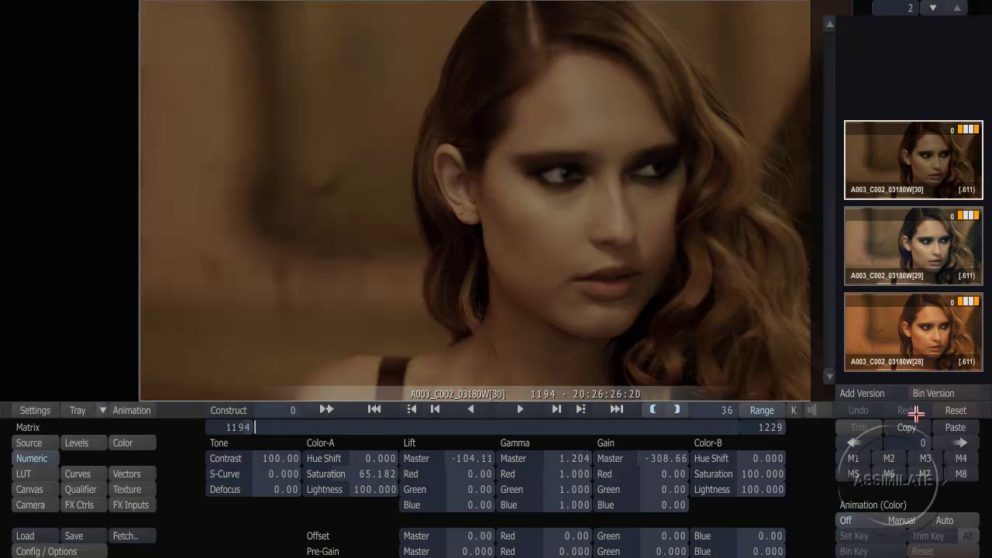
pyautogui.click(900, 345)
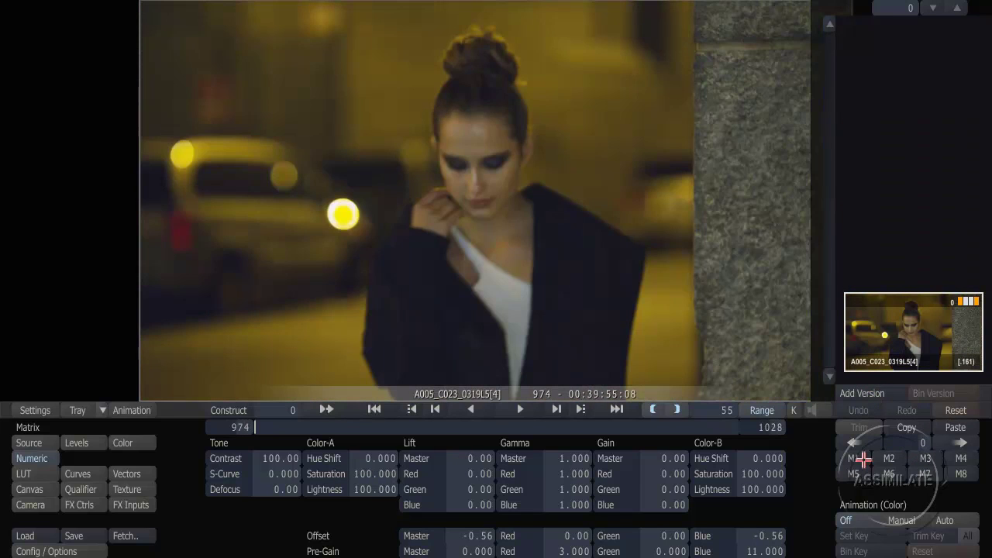
# Try the grades stored in memories M3 and M2 on street shot A005_C023_0319L5[4].
pyautogui.click(918, 458)
pyautogui.click(916, 458)
pyautogui.click(888, 457)
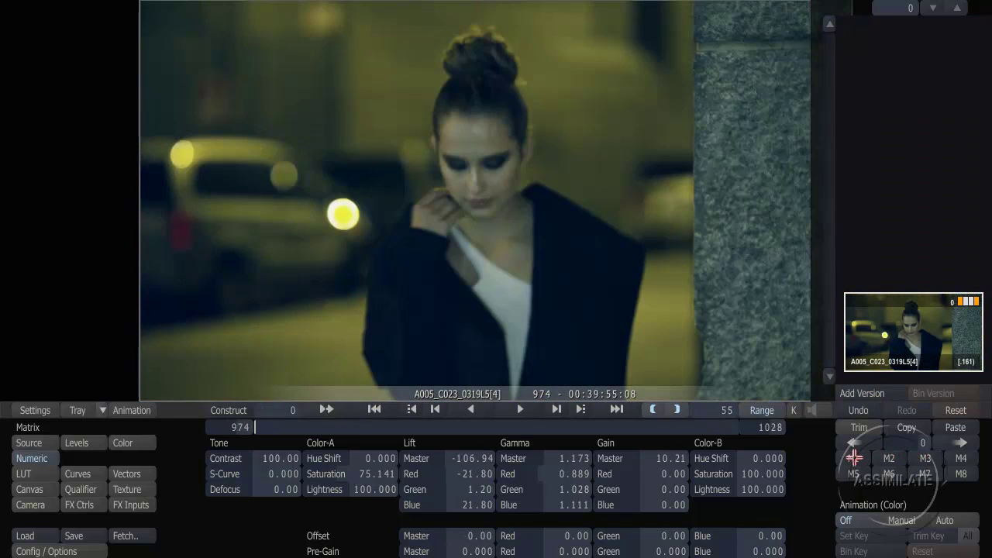
# Apply the grade stored in memory M1 to street shot A005_C023_0319L5[4] and create a new tray named looks.
pyautogui.click(853, 457)
pyautogui.click(106, 409)
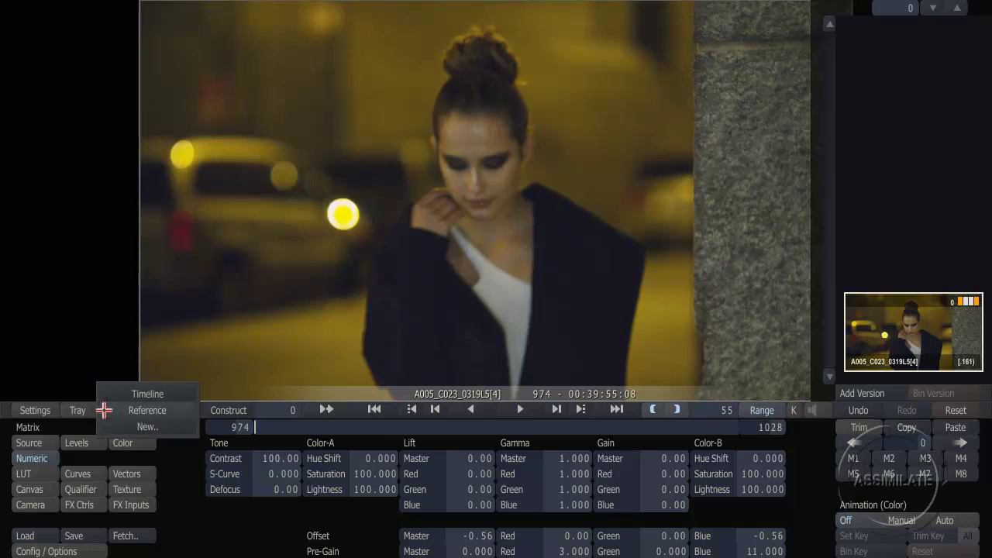
pyautogui.click(124, 414)
pyautogui.click(14, 442)
pyautogui.write('looks')
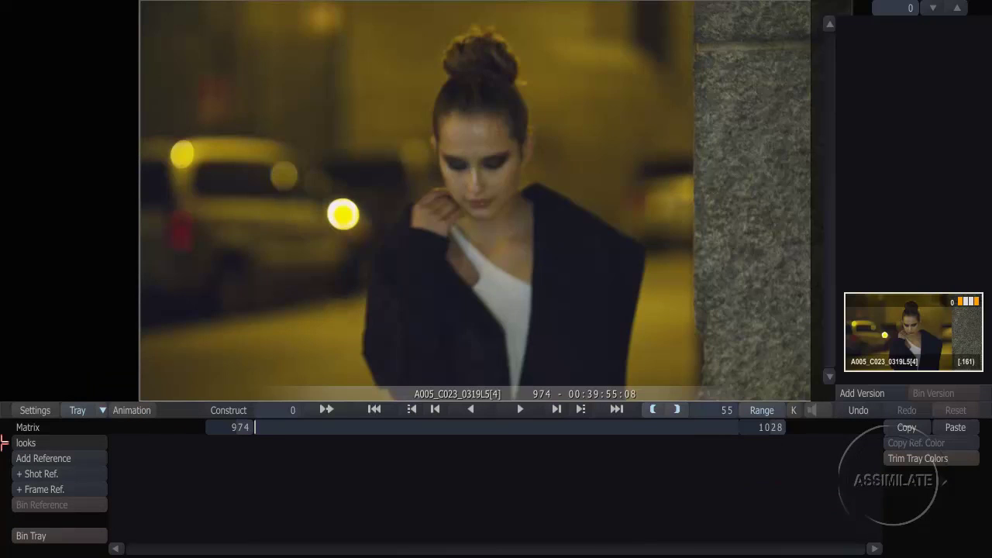
# Add frame references of shots A005_C023_0319L5[4], A002_C002_0318VG[2] and A005_C019_0319CP[7] to the looks tray.
pyautogui.click(58, 489)
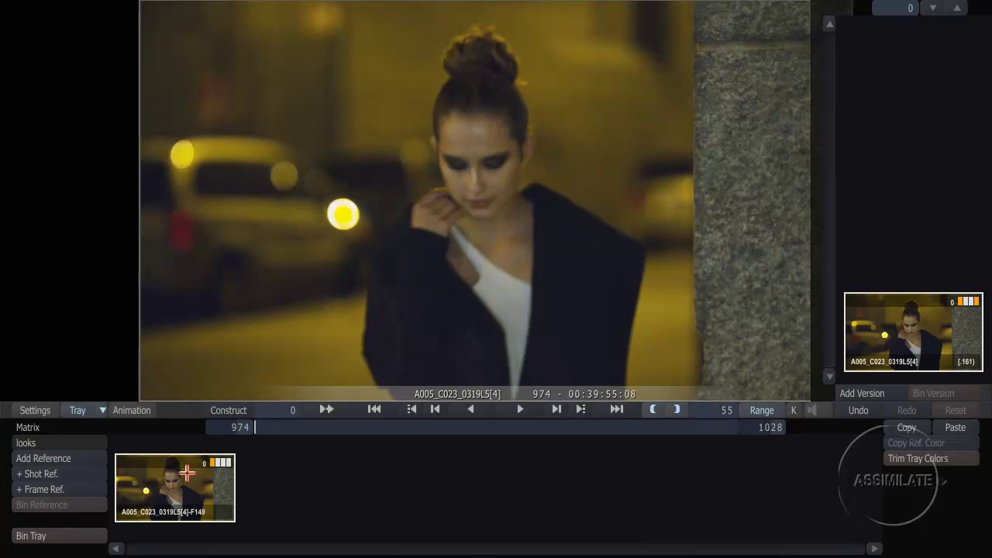
pyautogui.press('pagedown')
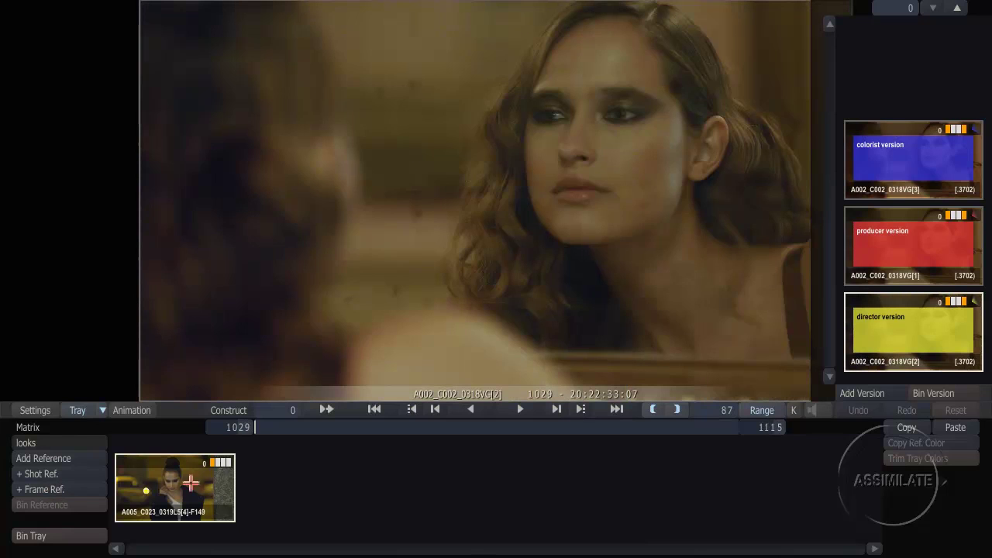
pyautogui.click(60, 489)
pyautogui.press('Down')
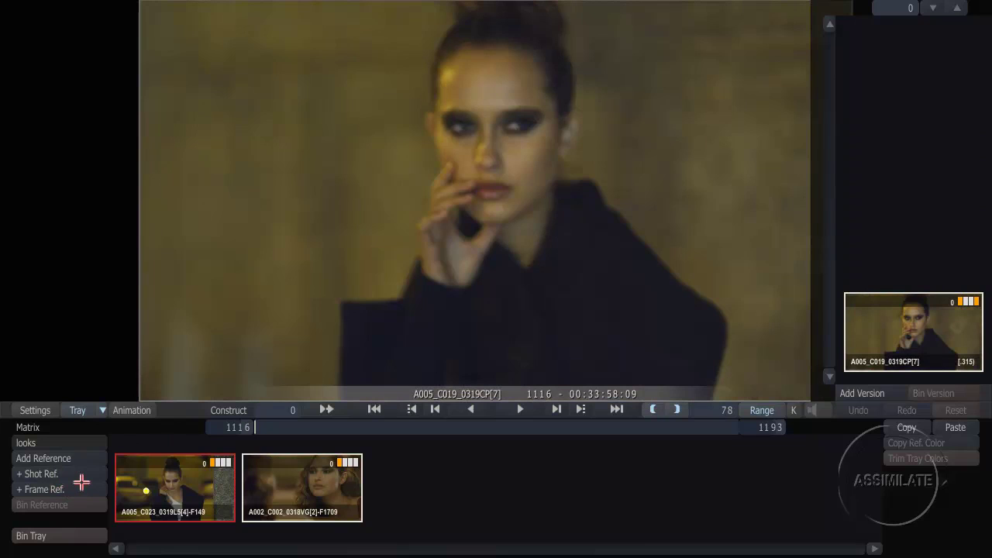
pyautogui.click(69, 488)
# Copy the colour of reference A002_C002_0318VG[2] from the looks tray onto shot A003_C002_03180W[28] and return to the numeric grading controls.
pyautogui.press('Down')
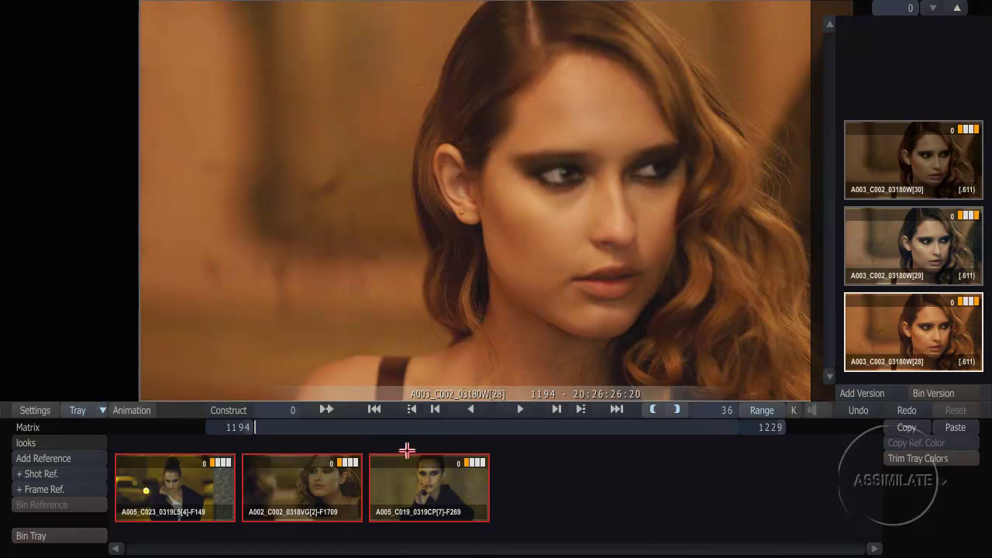
pyautogui.click(299, 468)
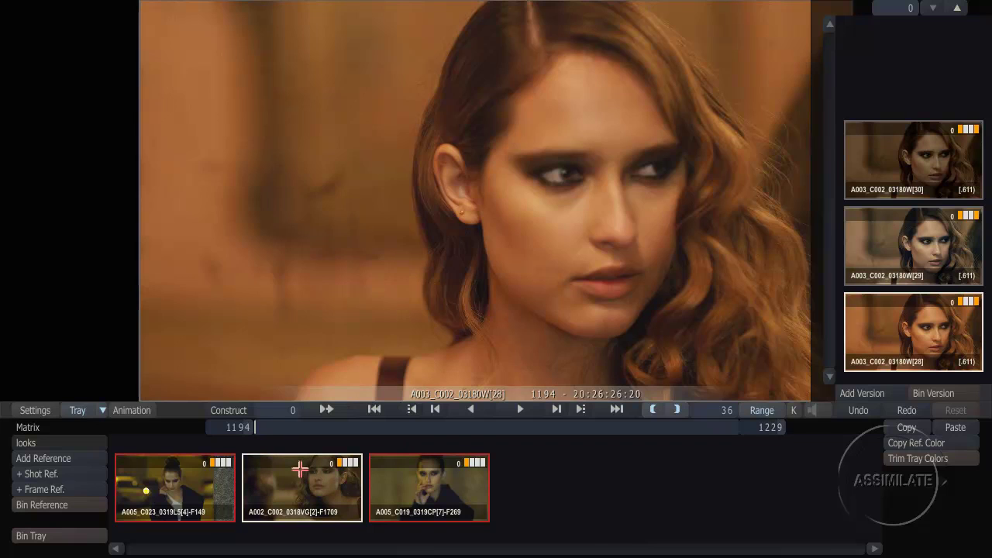
pyautogui.press('c')
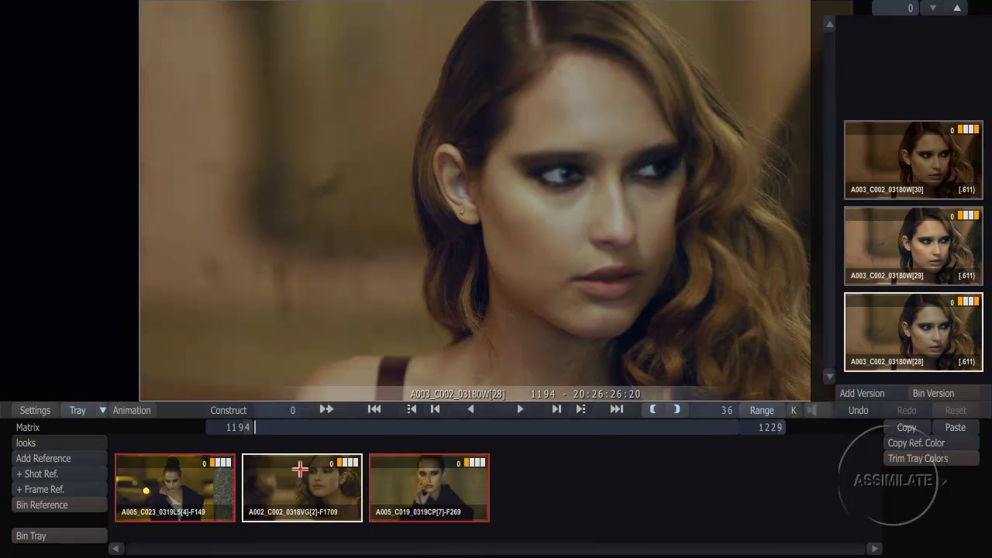
pyautogui.press('t')
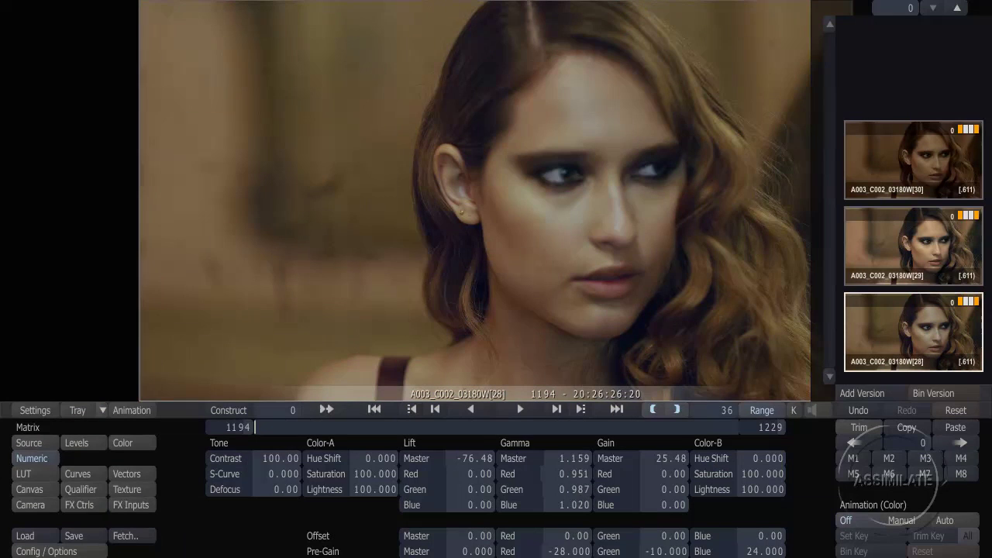